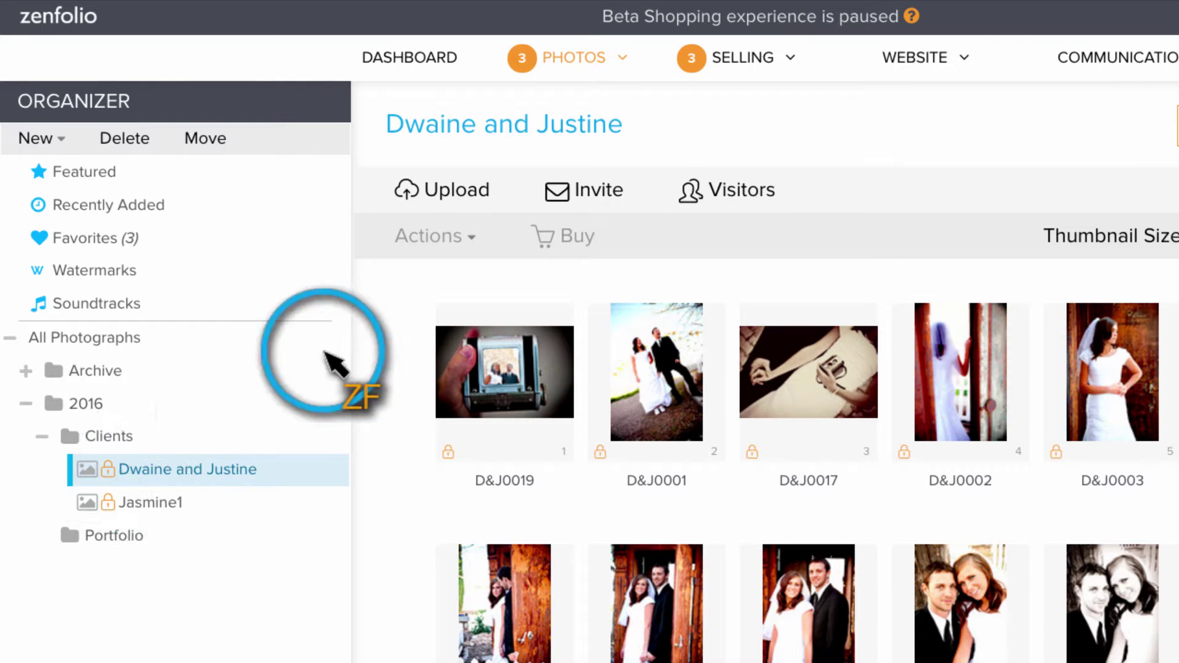
- Start a Gallery Invite email for the Dwaine and Justine gallery and preview it
{"action": "left_click", "coordinate": [598, 191]}
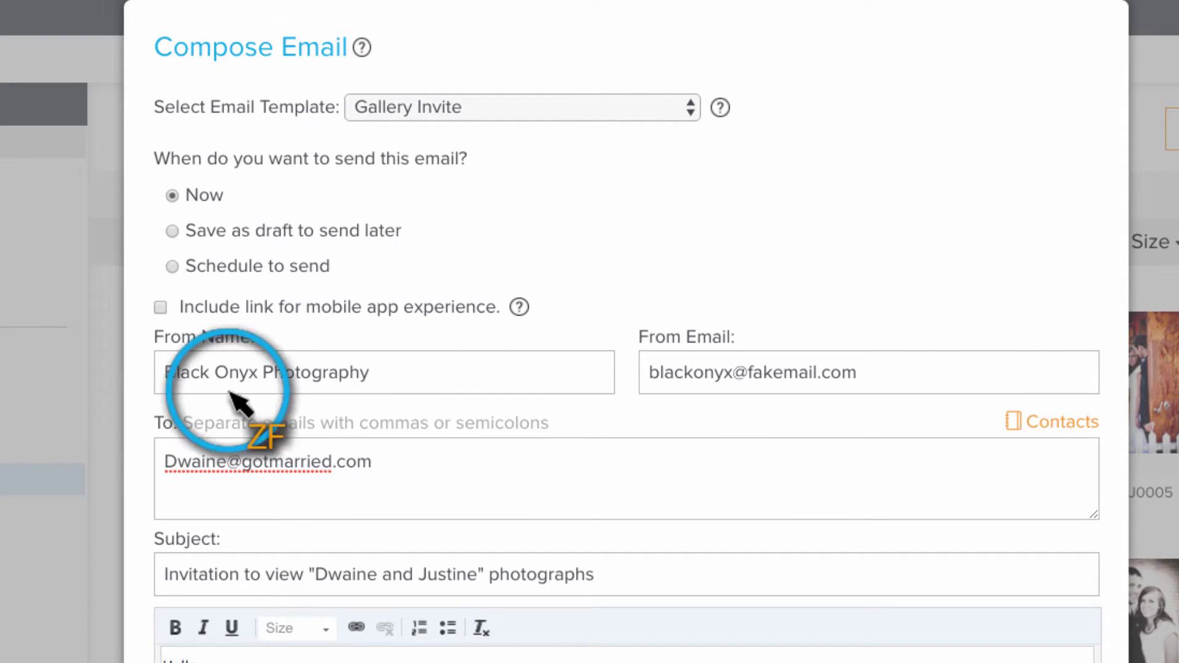
{"action": "scroll", "coordinate": [176, 428], "scroll_direction": "down", "scroll_amount": 5}
{"action": "scroll", "coordinate": [175, 429], "scroll_direction": "down", "scroll_amount": 1}
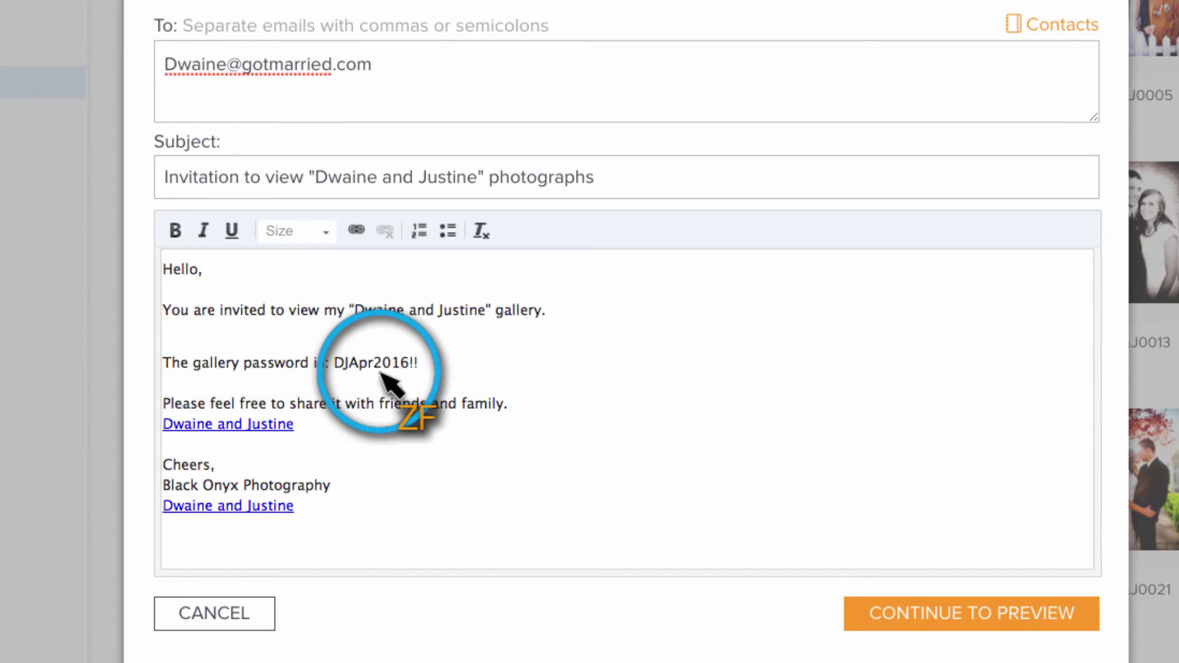
{"action": "left_click", "coordinate": [969, 614]}
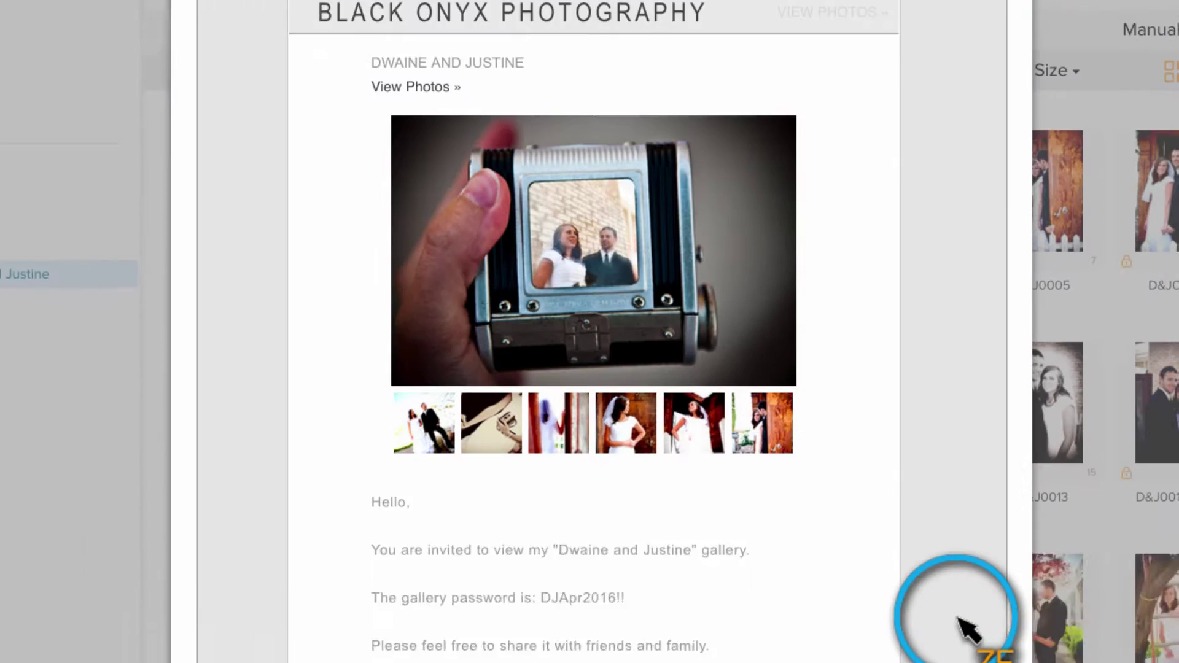
{"action": "scroll", "coordinate": [965, 628], "scroll_direction": "down", "scroll_amount": 3}
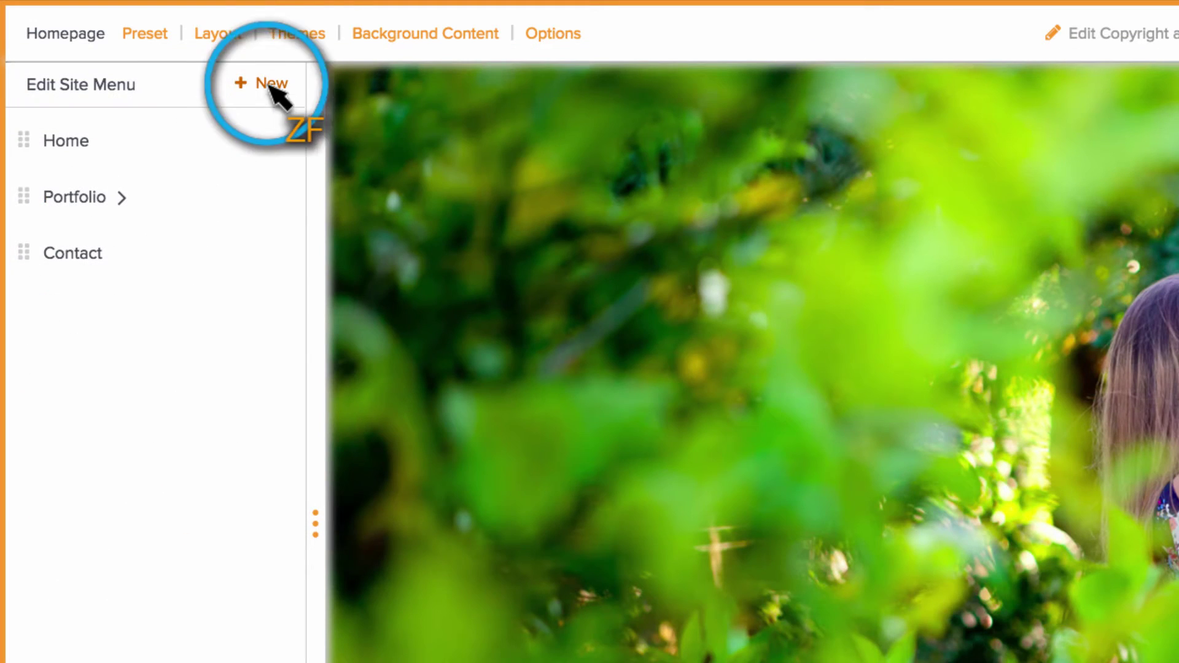
- Create a 'Clients' site menu item linked to the Clients gallery group
{"action": "left_click", "coordinate": [267, 86]}
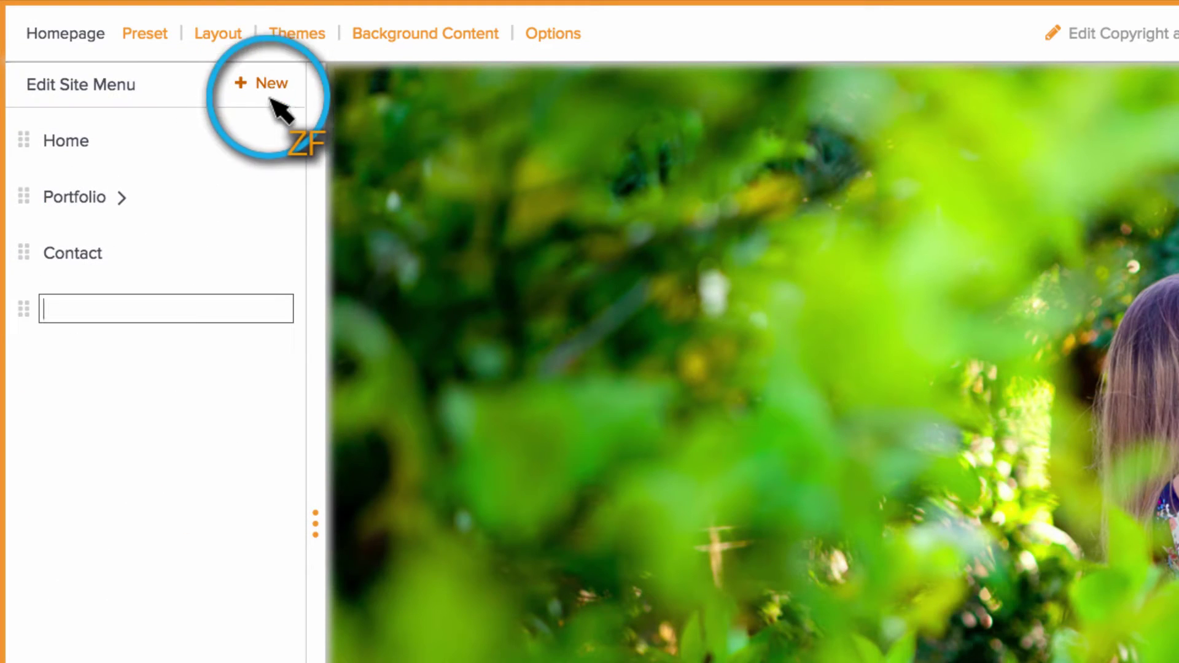
{"action": "type", "text": "Clients"}
{"action": "key", "text": "Return"}
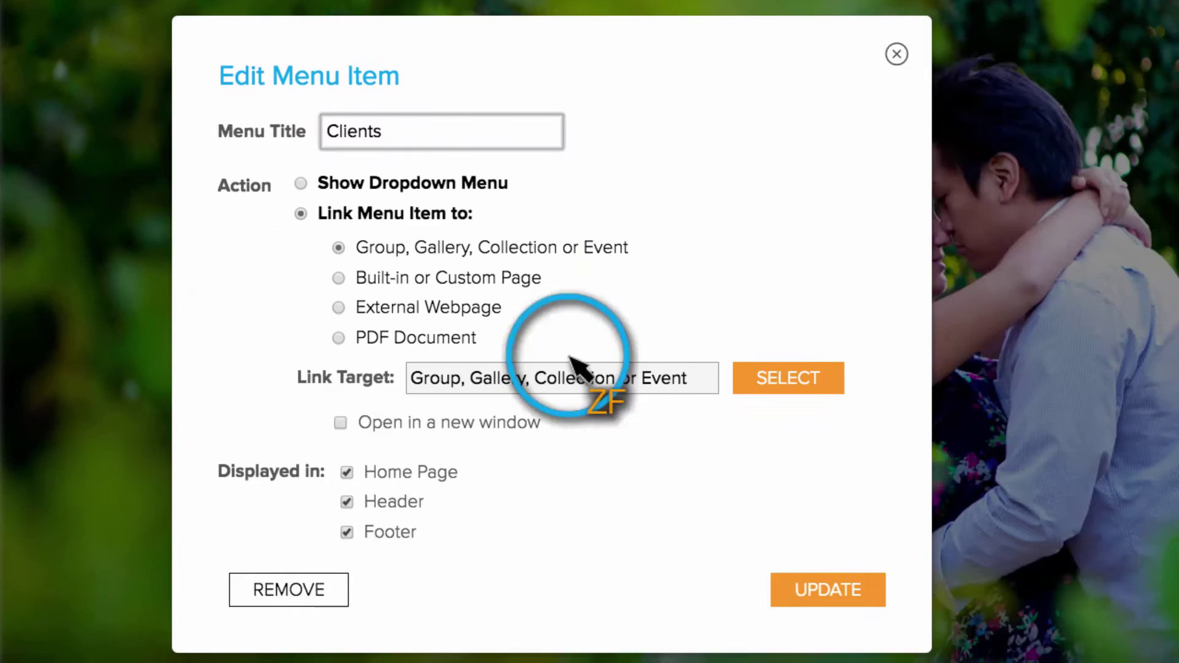
{"action": "left_click", "coordinate": [788, 378]}
{"action": "left_click", "coordinate": [436, 237]}
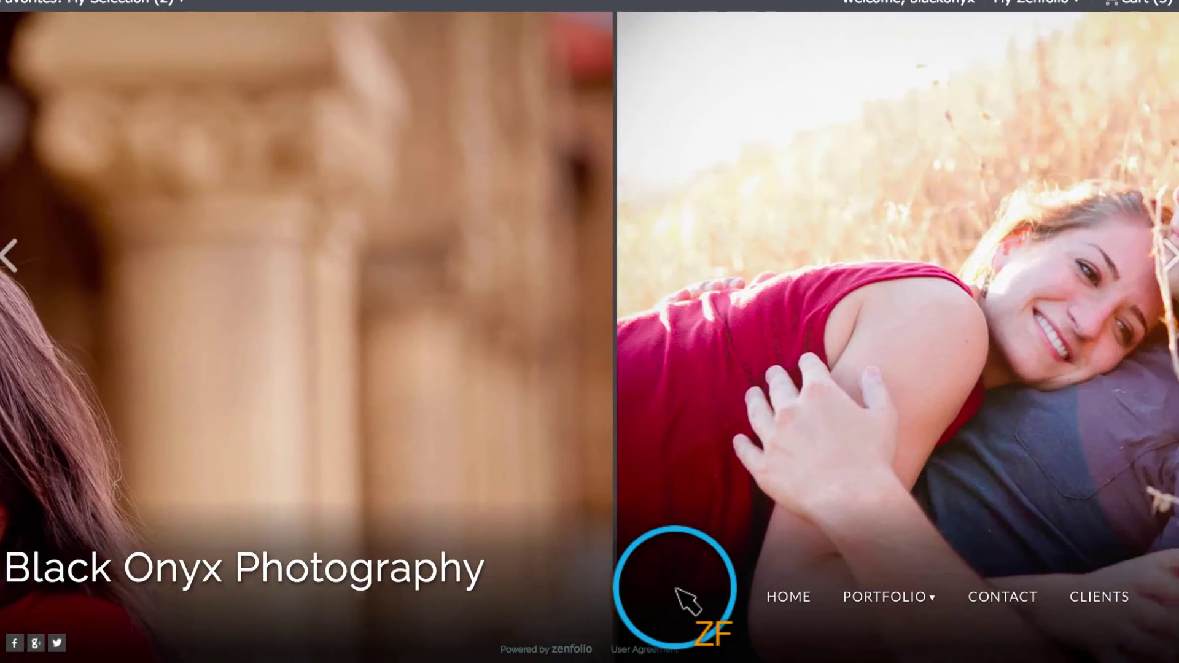
{"action": "left_click", "coordinate": [1099, 596]}
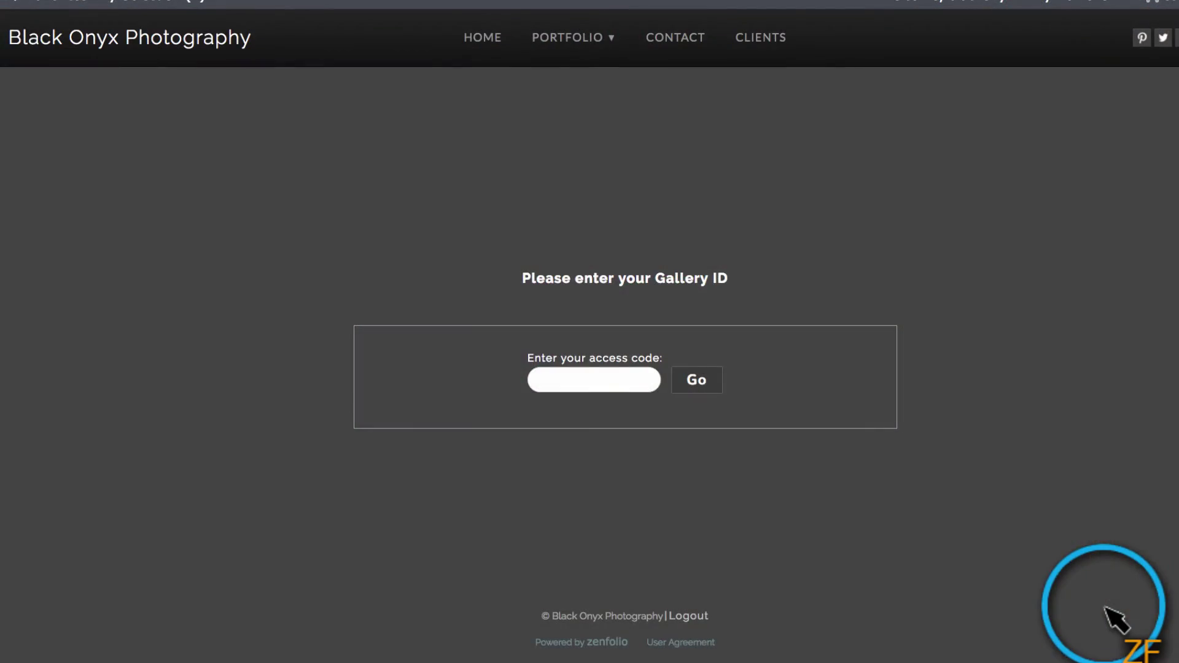
{"action": "left_click", "coordinate": [571, 380]}
{"action": "type", "text": "smith"}
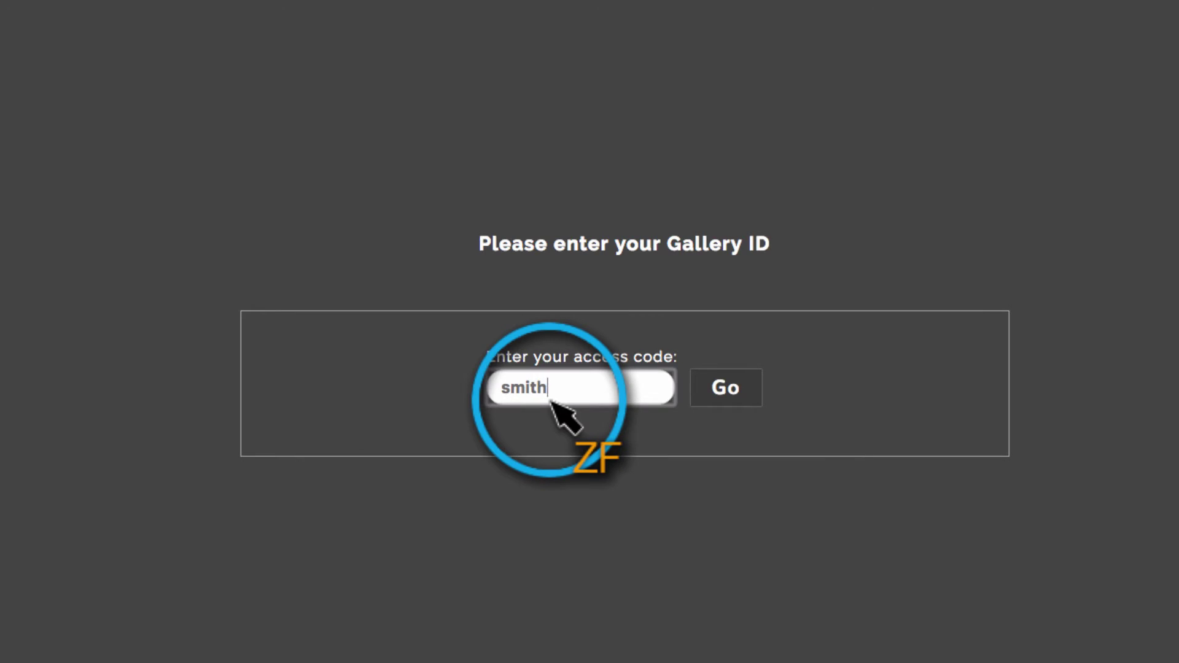
{"action": "type", "text": "2016"}
{"action": "left_click", "coordinate": [725, 387]}
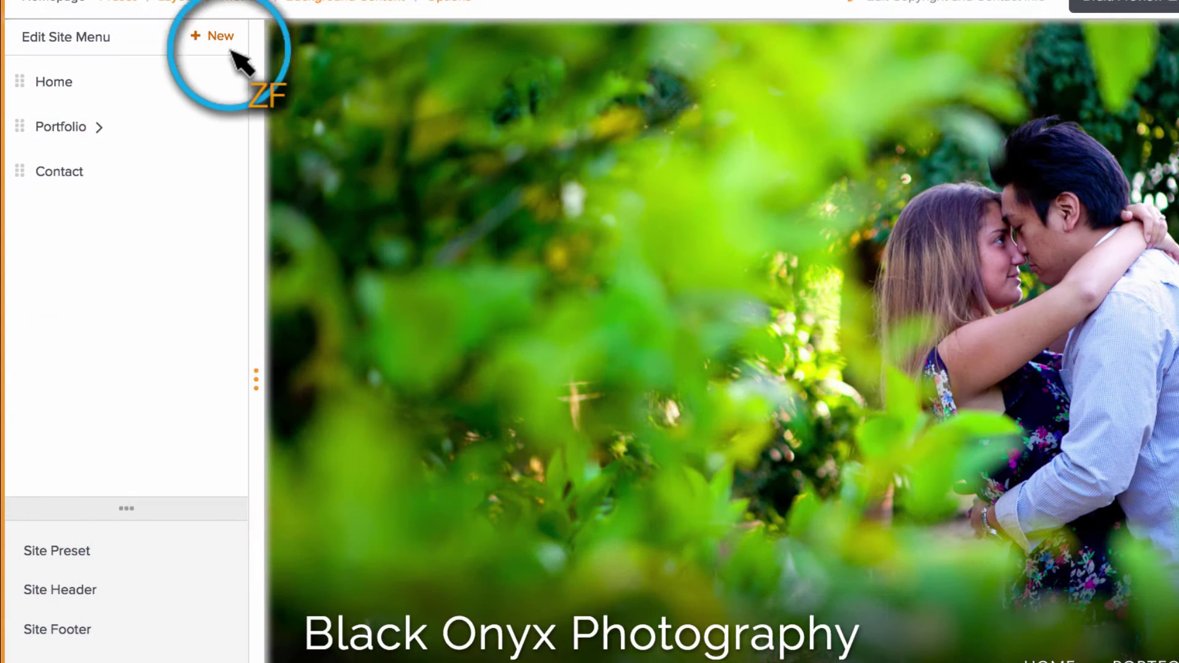
- Create a 'Clients' menu item linked to the built-in Client Access page and save it
{"action": "left_click", "coordinate": [210, 36]}
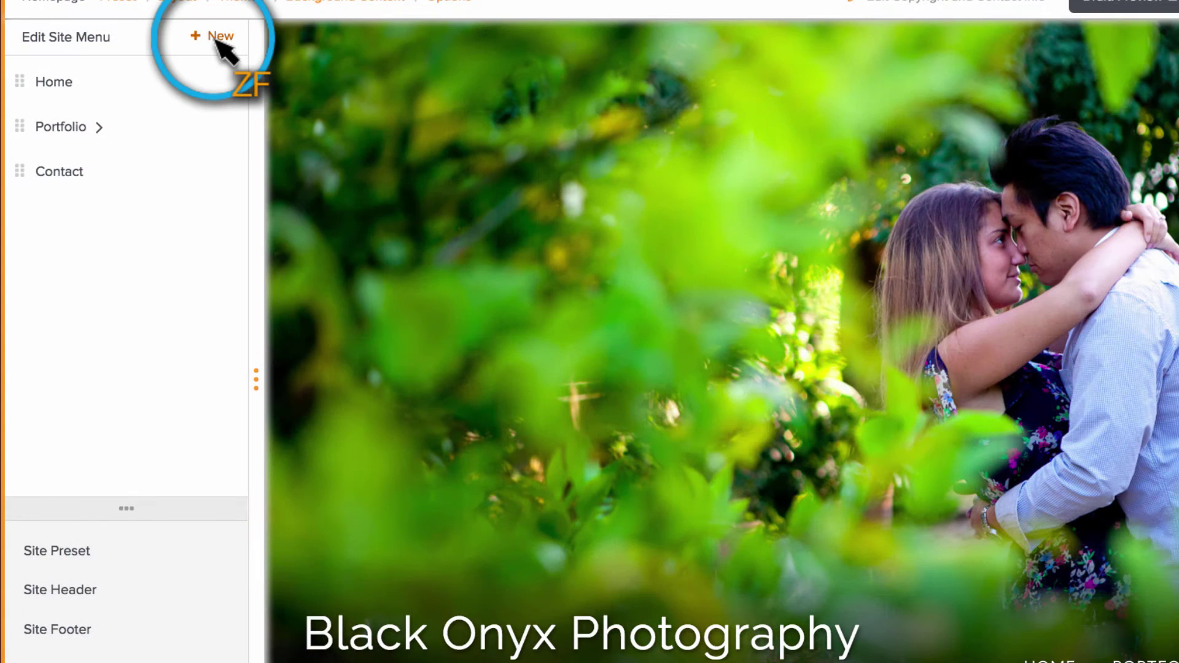
{"action": "type", "text": "Clients"}
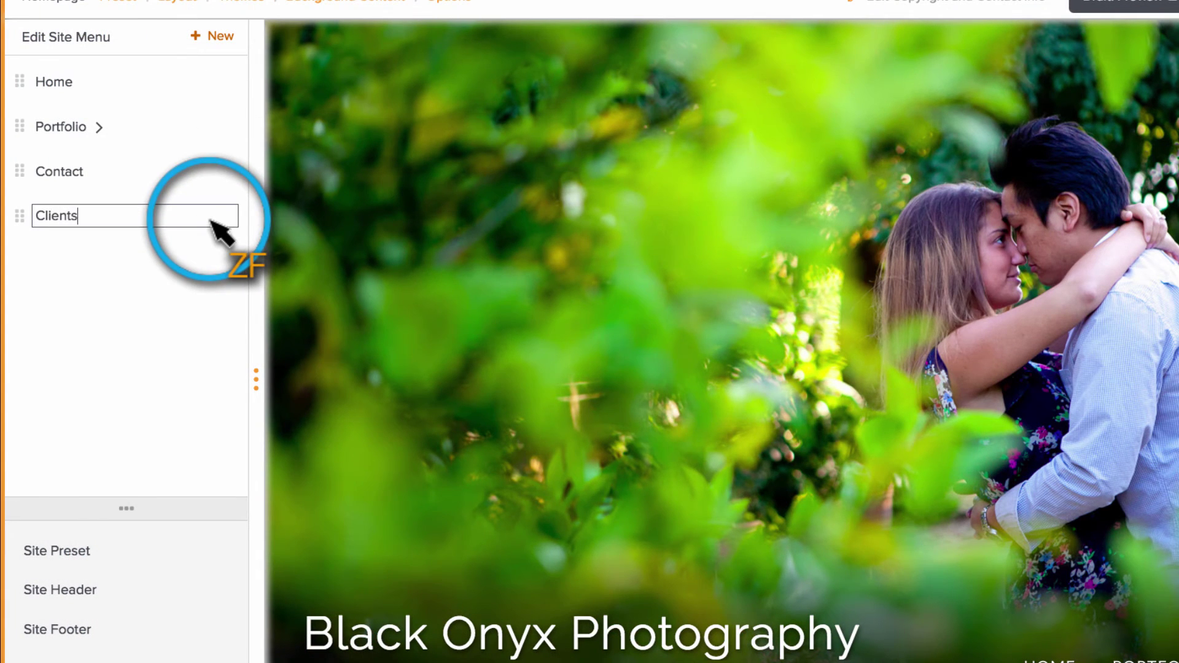
{"action": "key", "text": "Return"}
{"action": "left_click", "coordinate": [545, 290]}
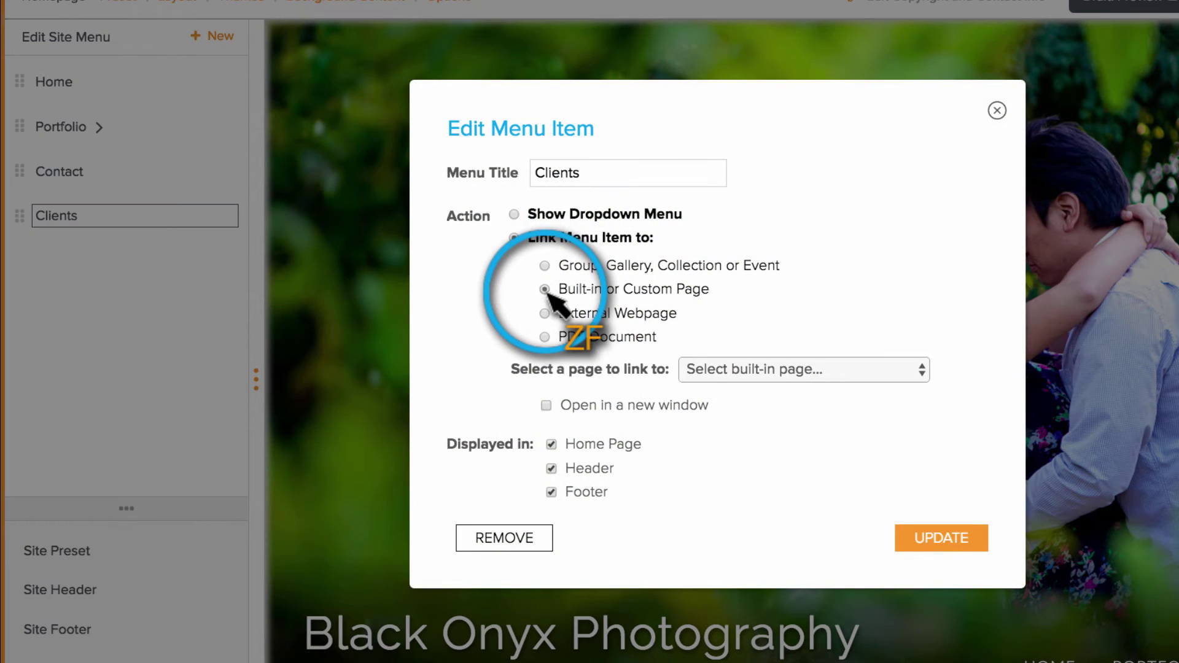
{"action": "left_click", "coordinate": [921, 369]}
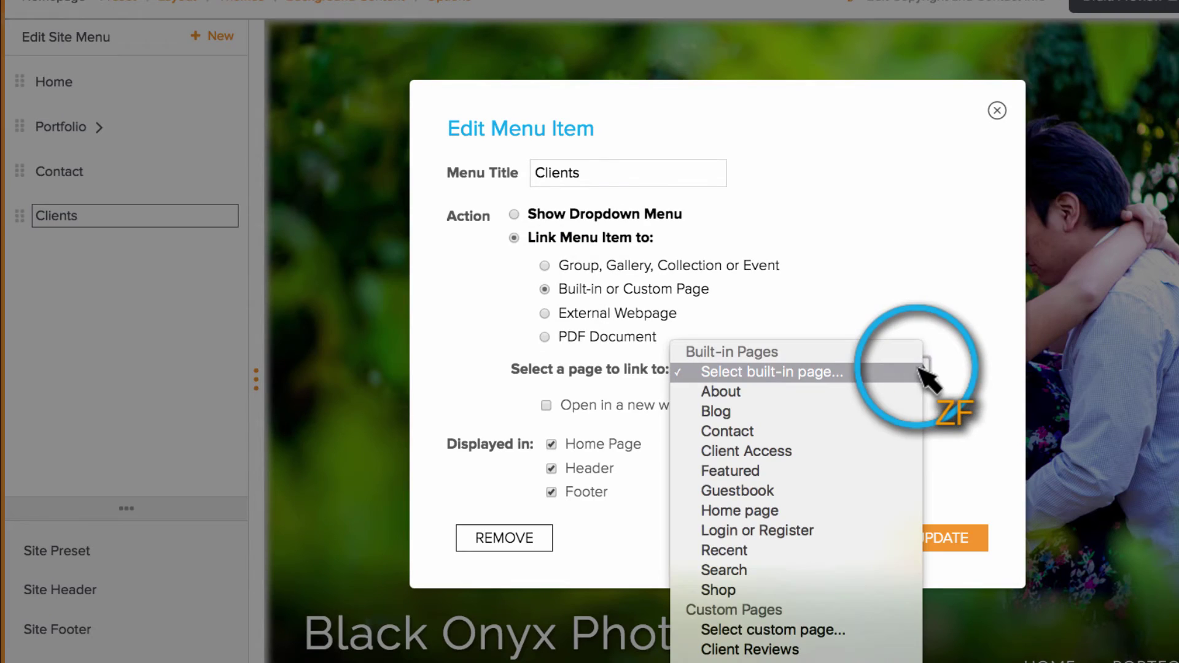
{"action": "left_click", "coordinate": [889, 456]}
{"action": "left_click", "coordinate": [949, 538]}
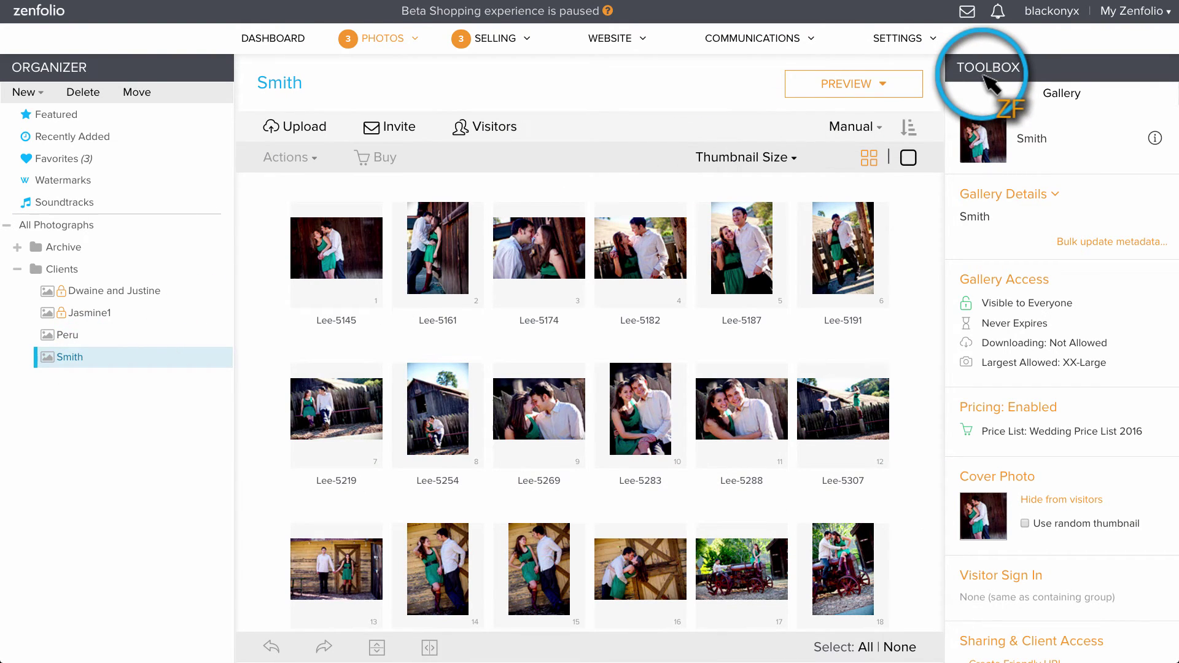
{"action": "scroll", "coordinate": [1014, 276], "scroll_direction": "down", "scroll_amount": 5}
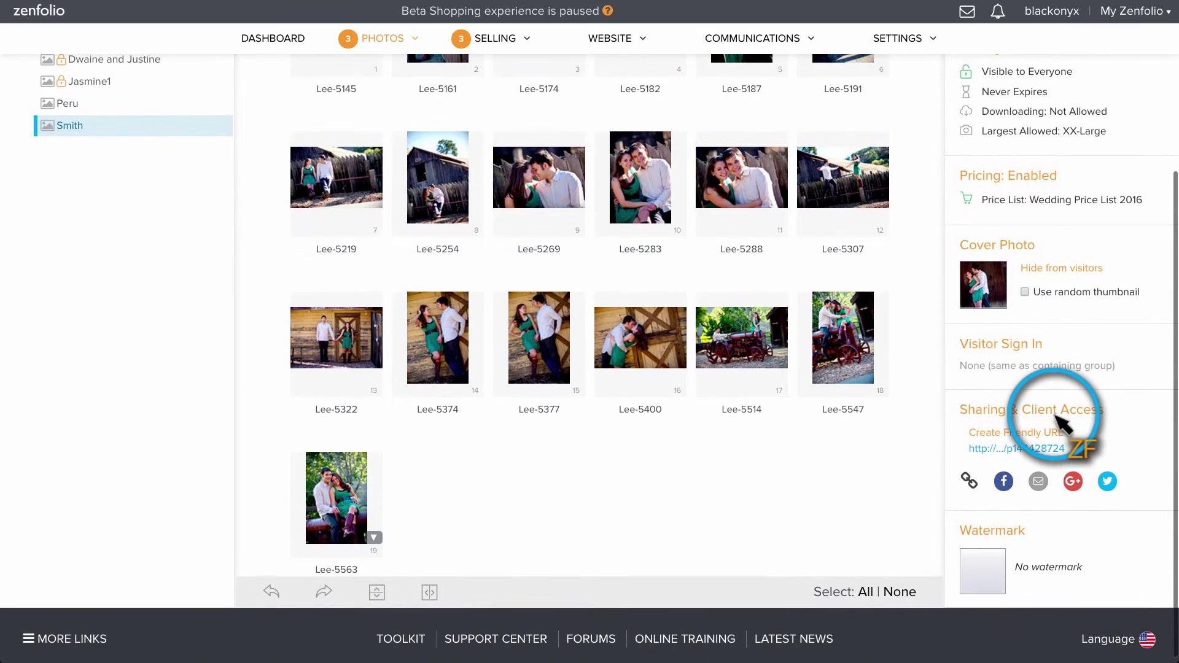
- Set the Smith gallery's friendly URL Gallery ID to smith2016 and save
{"action": "left_click", "coordinate": [1062, 423]}
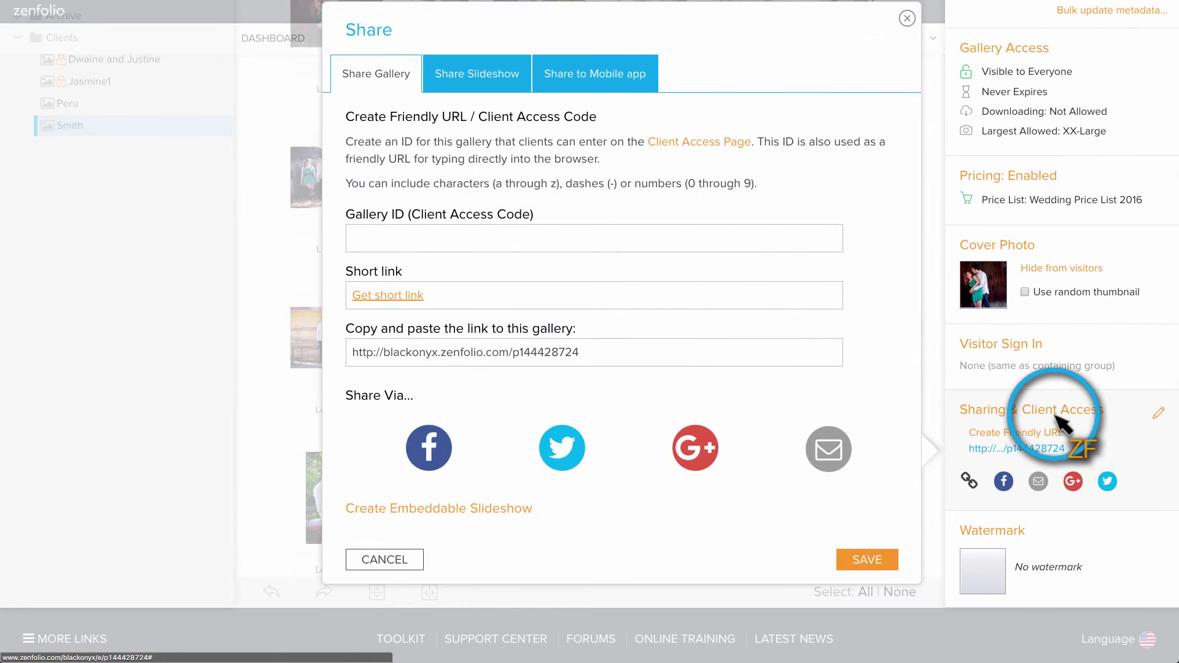
{"action": "left_click", "coordinate": [812, 238]}
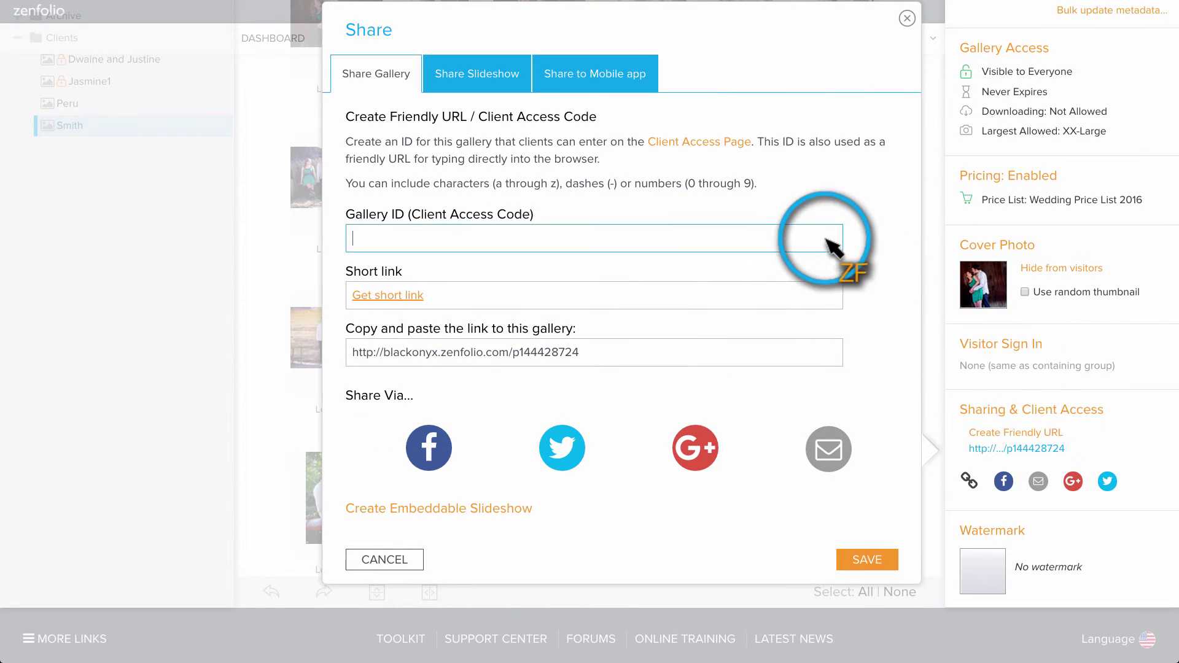
{"action": "type", "text": "smith2016"}
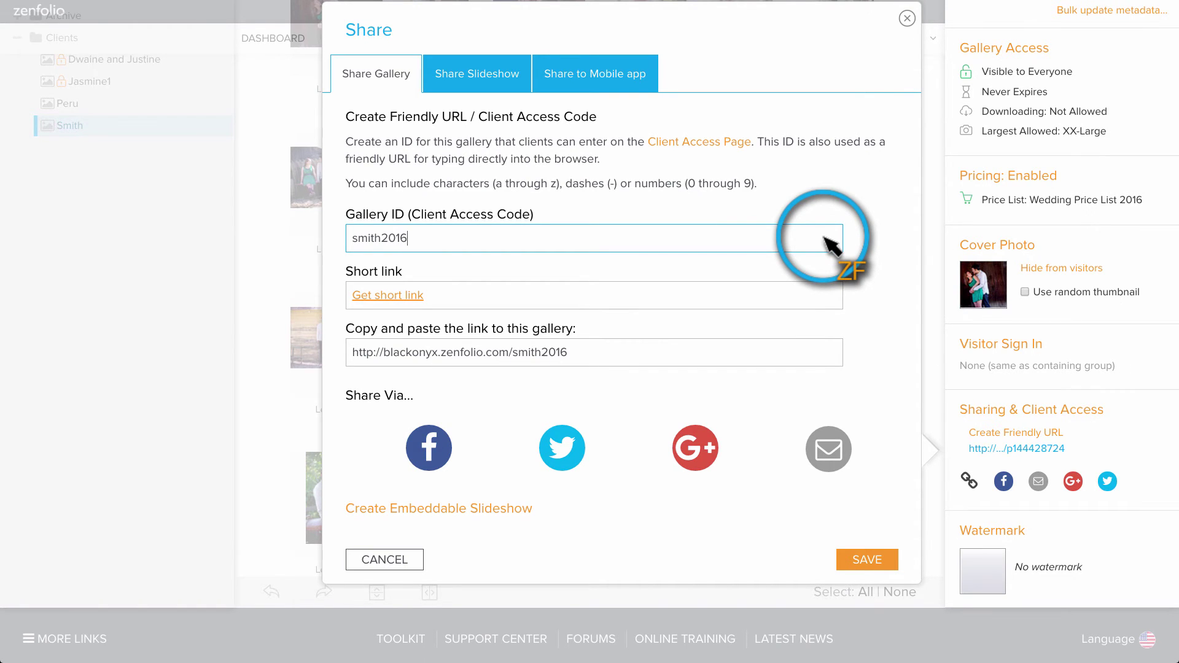
{"action": "left_click", "coordinate": [867, 559]}
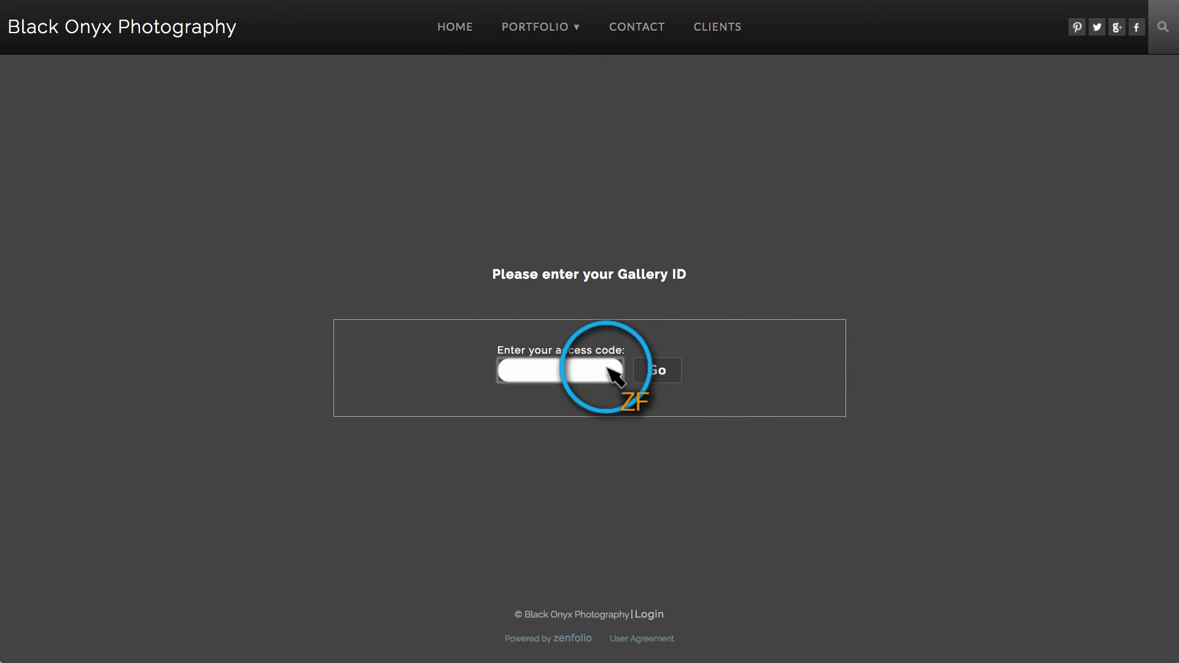
{"action": "key", "text": "Return"}
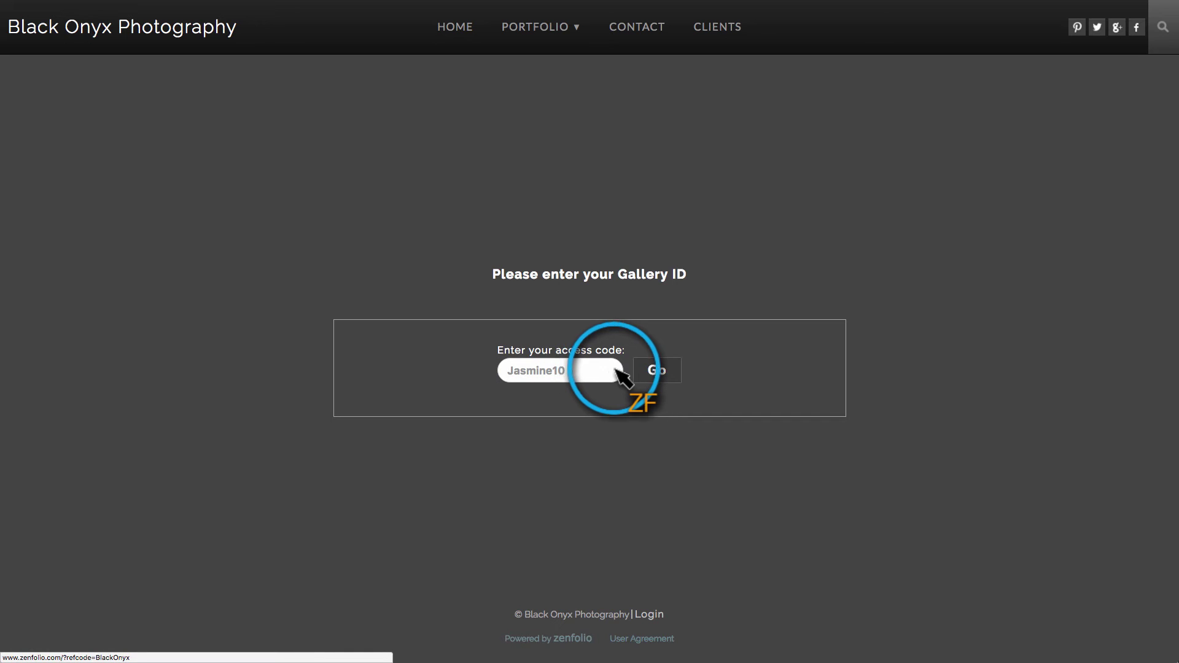
{"action": "left_click", "coordinate": [657, 371]}
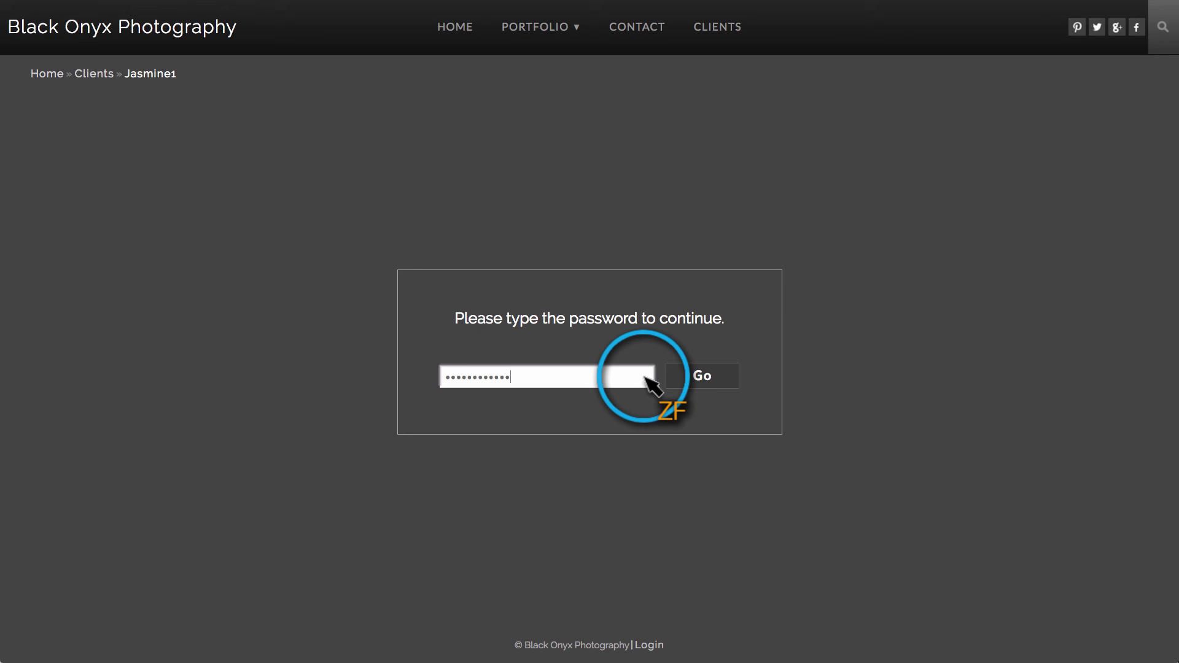
{"action": "left_click", "coordinate": [702, 376]}
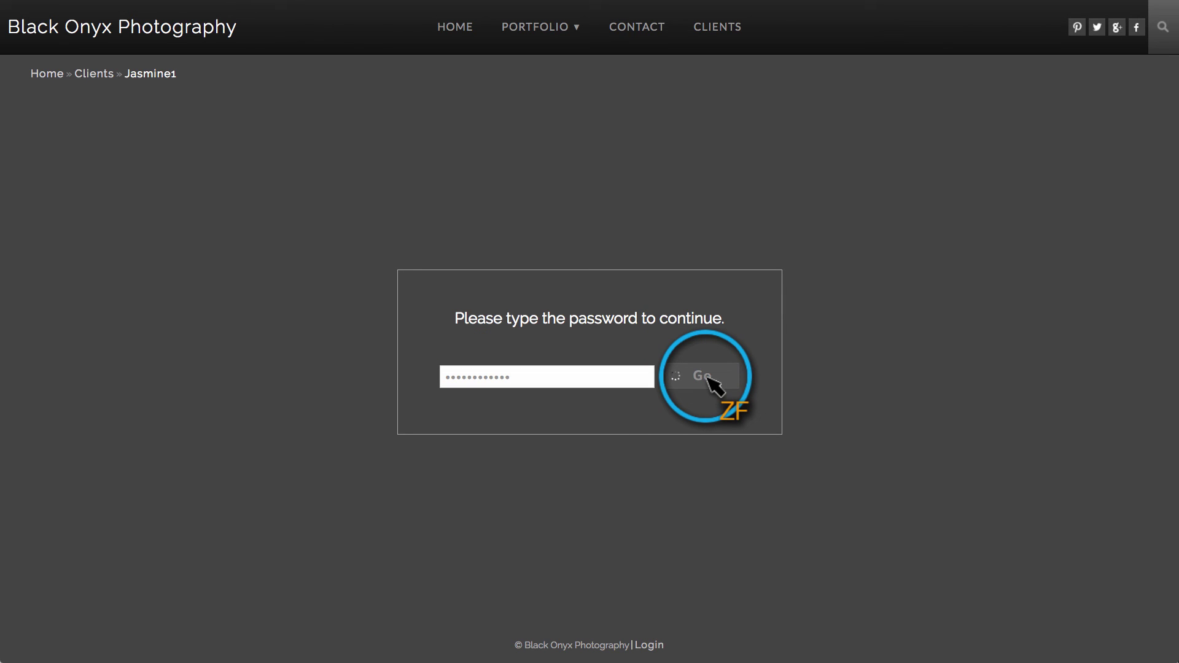